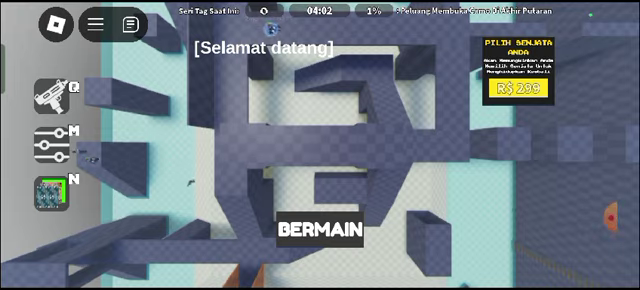
Start the Roblox first-person shooter match from the BERMAIN (Play) welcome button
{"action": "left_click", "coordinate": [319, 229]}
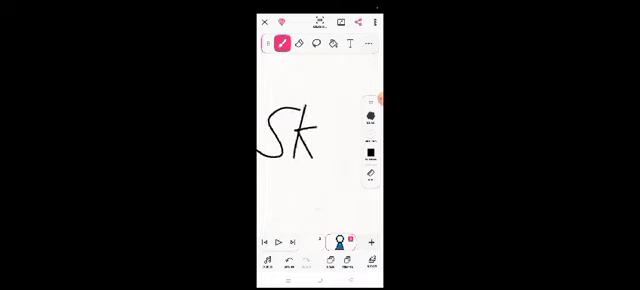
Brush the letters 'i' and 'p' after 'Sk' so the frame reads 'Skip'
{"action": "left_click_drag", "start_coordinate": [328, 128], "coordinate": [325, 162]}
{"action": "left_click_drag", "start_coordinate": [342, 128], "coordinate": [338, 168]}
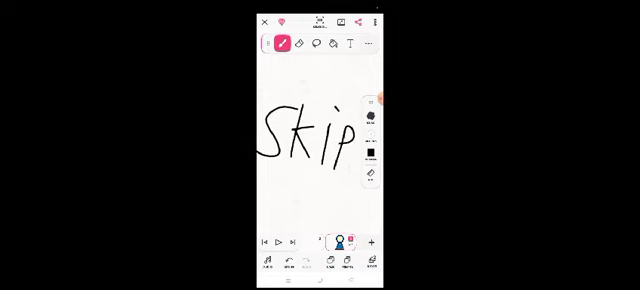
{"action": "left_click", "coordinate": [376, 100]}
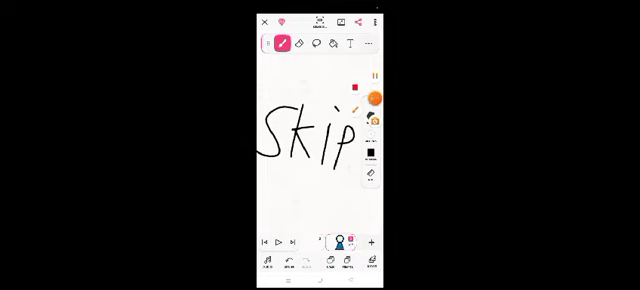